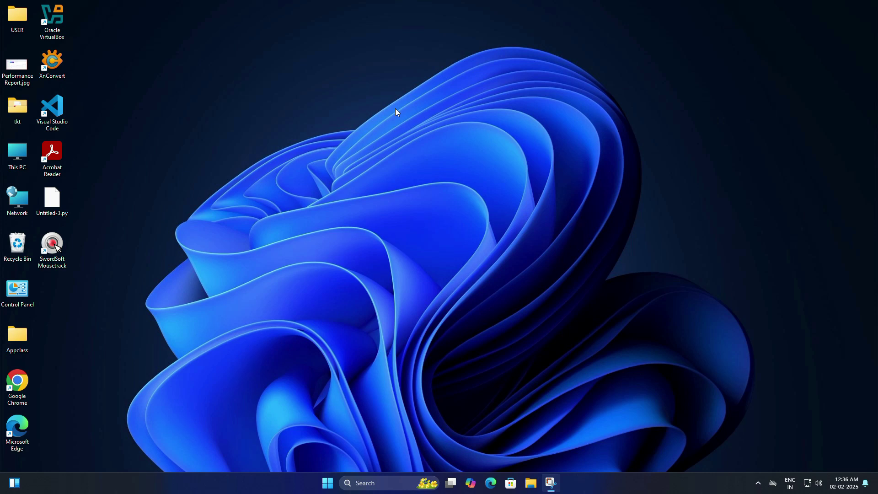
Pause Windows updates for 5 weeks, until 09-03-2025, then minimize Settings
right_click(328, 483)
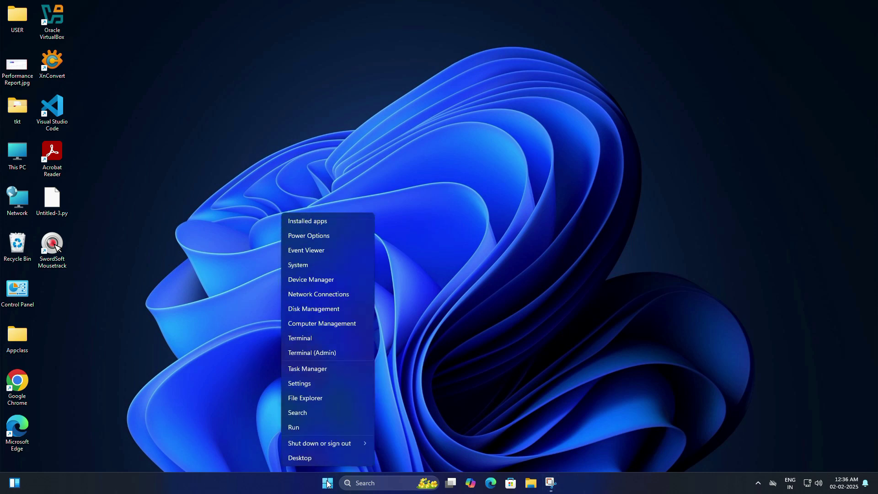
left_click(307, 385)
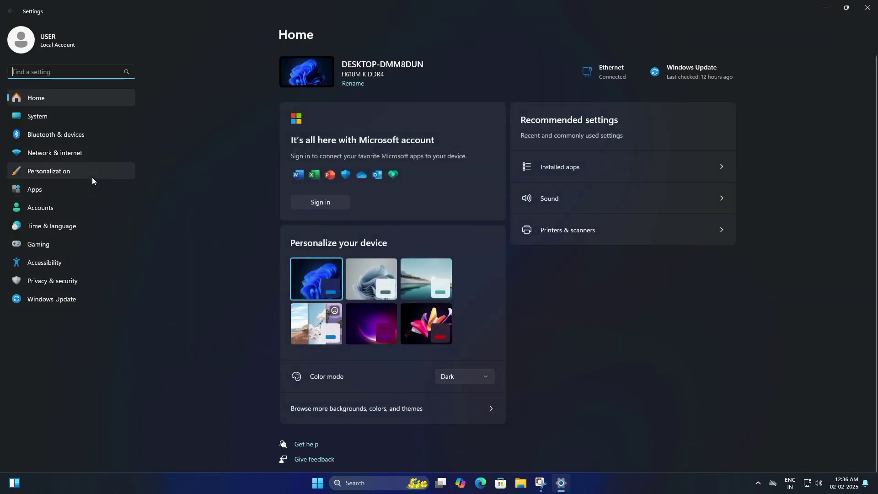
left_click(54, 302)
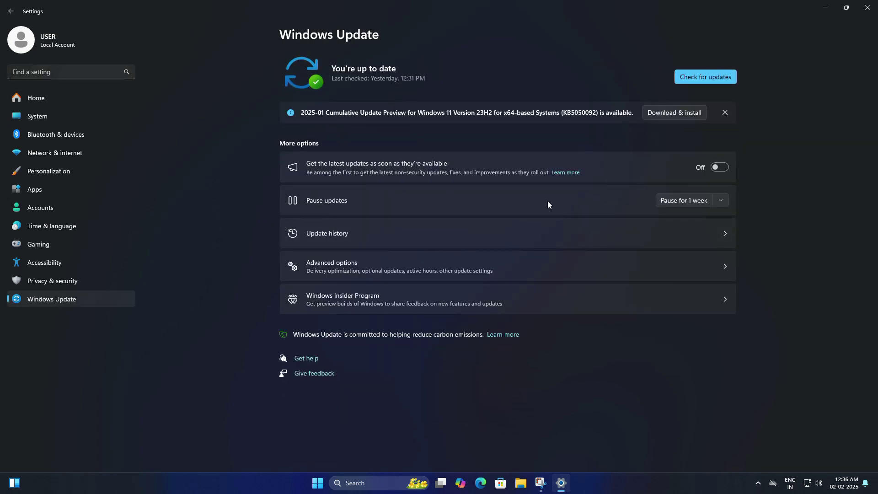
left_click(722, 201)
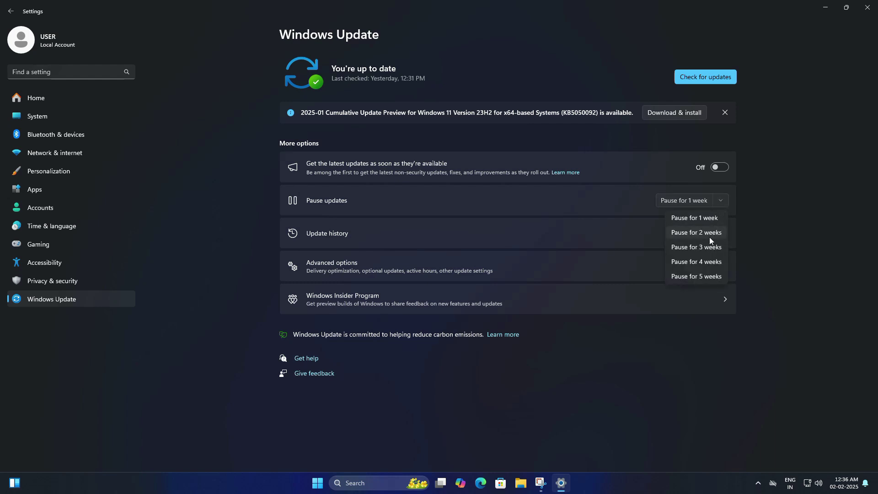
left_click(706, 275)
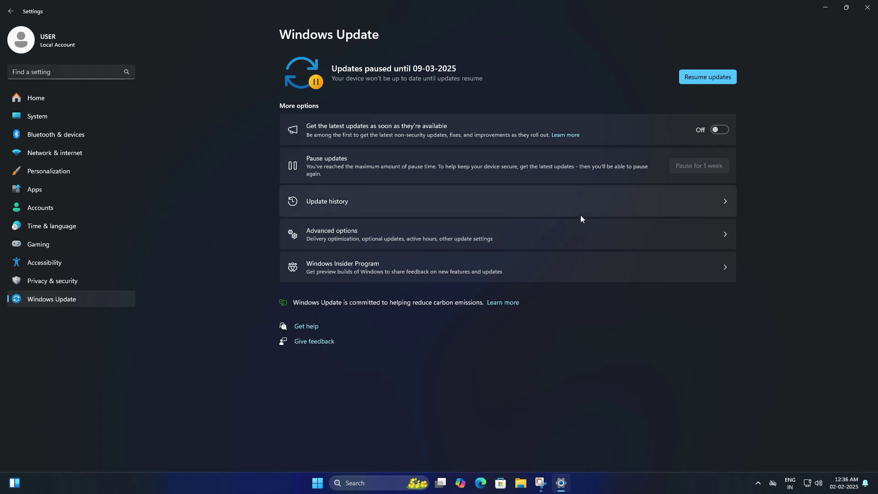
left_click(826, 7)
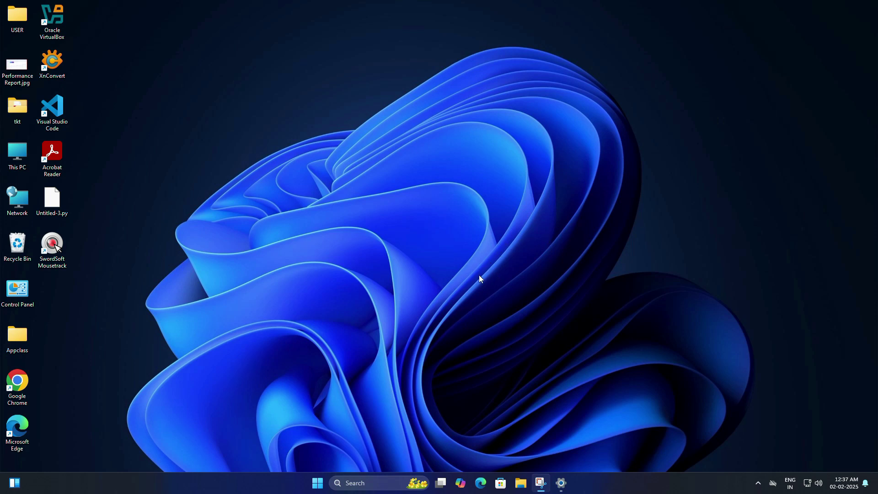
Search Start for gpedit.msc and launch the Local Group Policy Editor
left_click(365, 483)
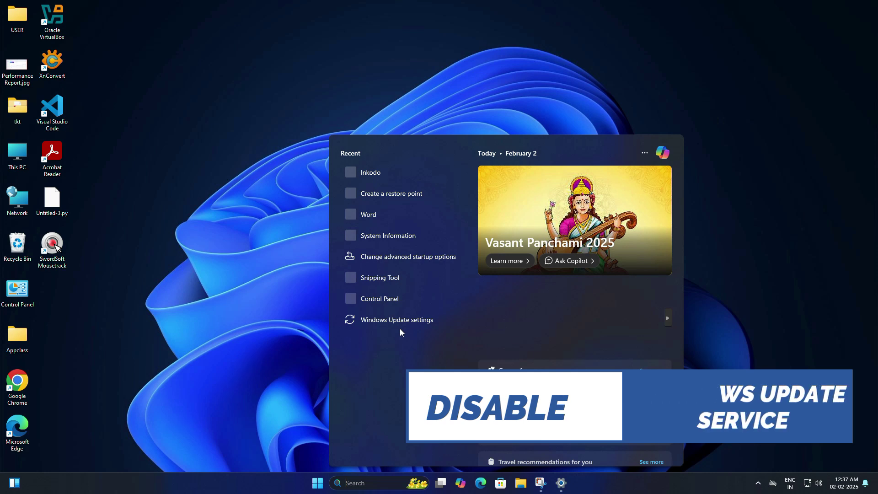
left_click(775, 324)
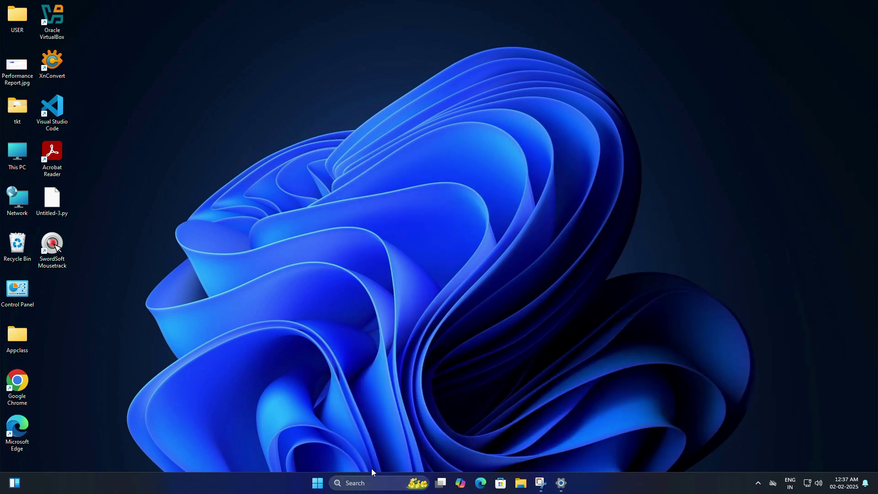
left_click(318, 483)
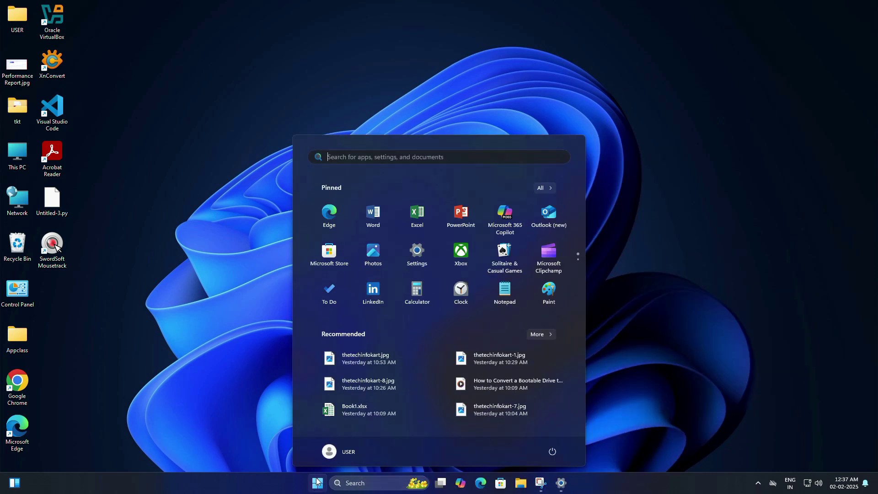
left_click(343, 156)
type("gpedit.msc")
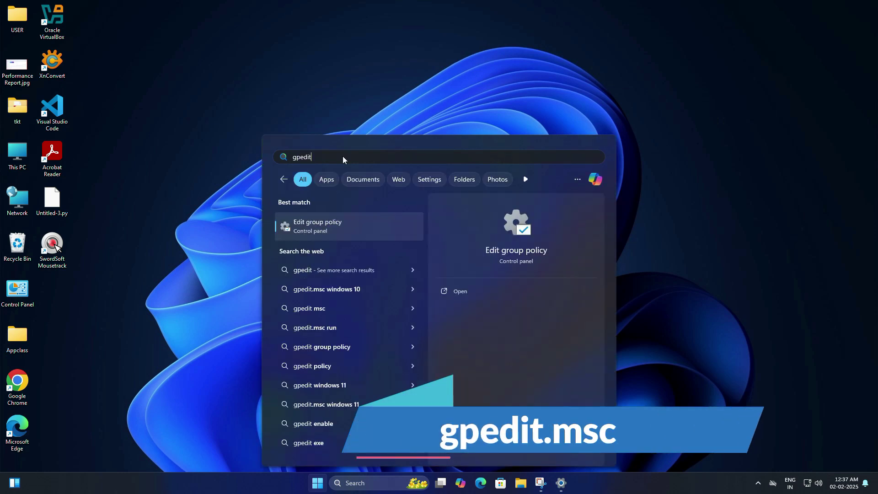
left_click(336, 229)
Maximize the Local Group Policy Editor and widen its policy tree pane
left_click_drag(405, 89, 506, 91)
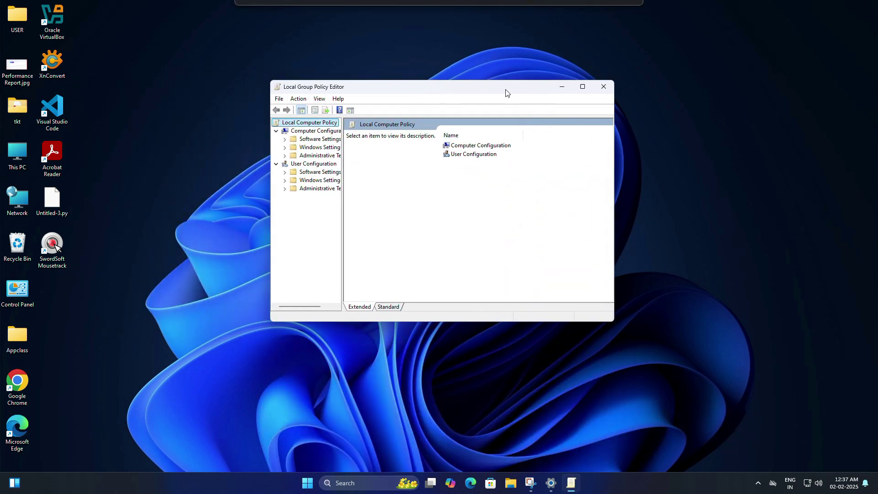
left_click(582, 83)
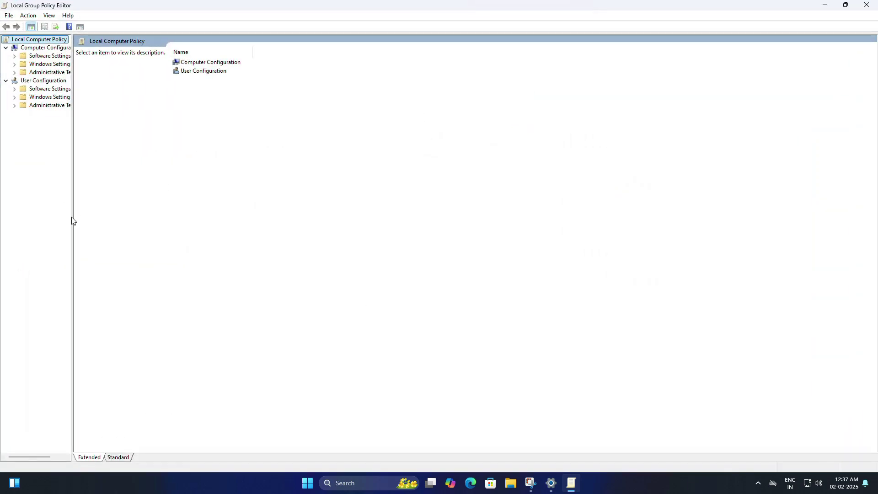
left_click_drag(73, 219, 131, 220)
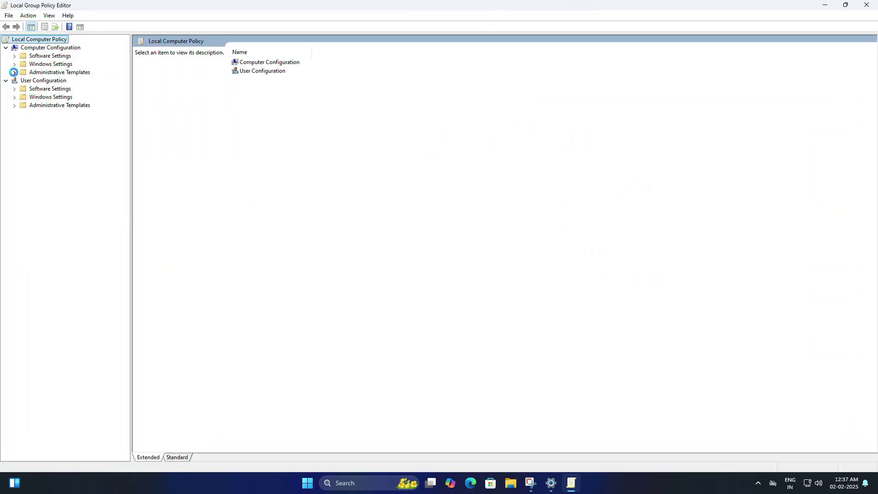
Browse to Windows Update > Manage updates offered from Windows Update and select the Preview Builds policy
left_click(15, 73)
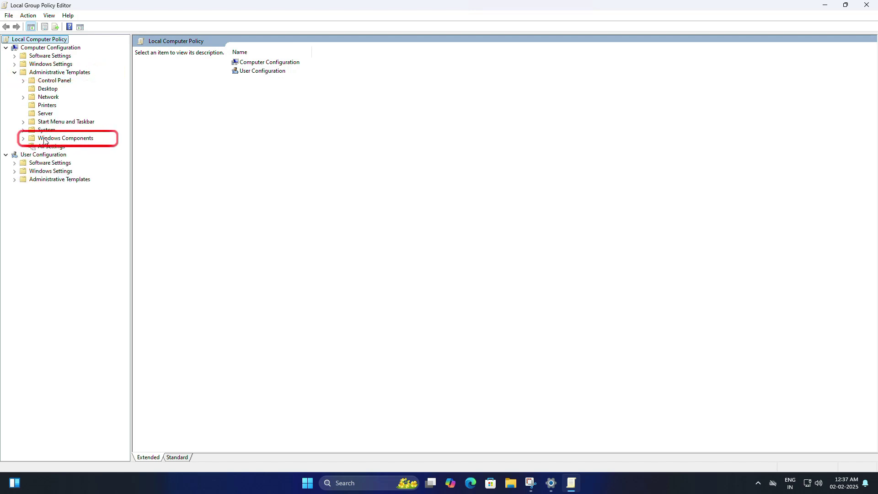
left_click(23, 139)
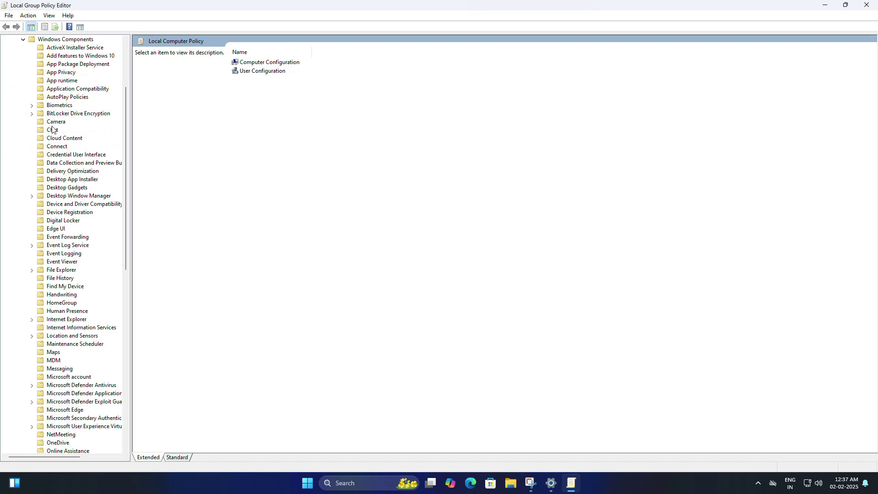
scroll(75, 157, "down", 9)
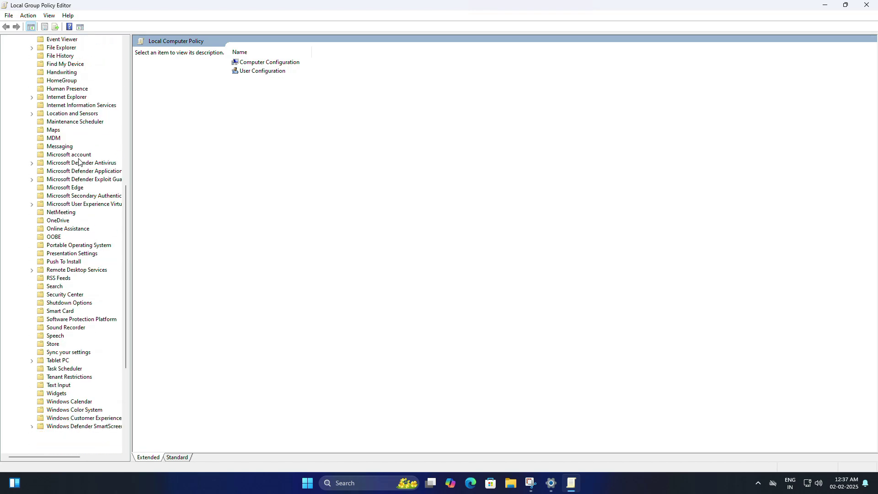
scroll(79, 161, "down", 7)
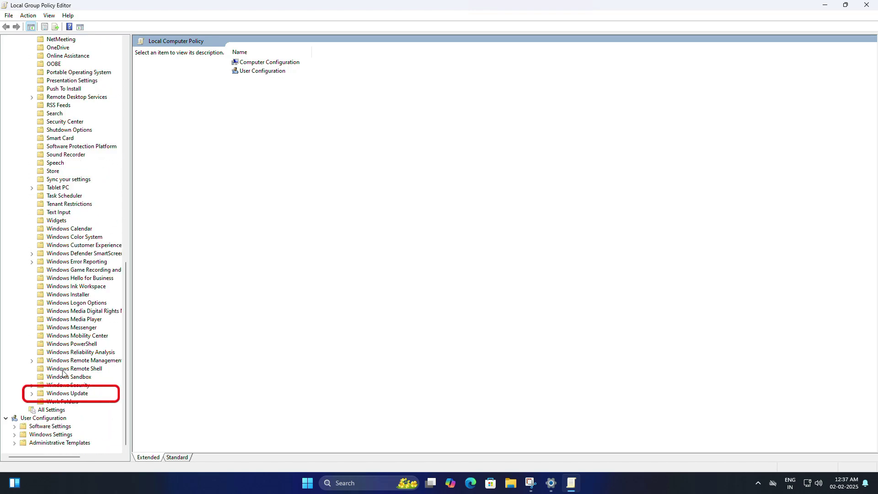
left_click(31, 394)
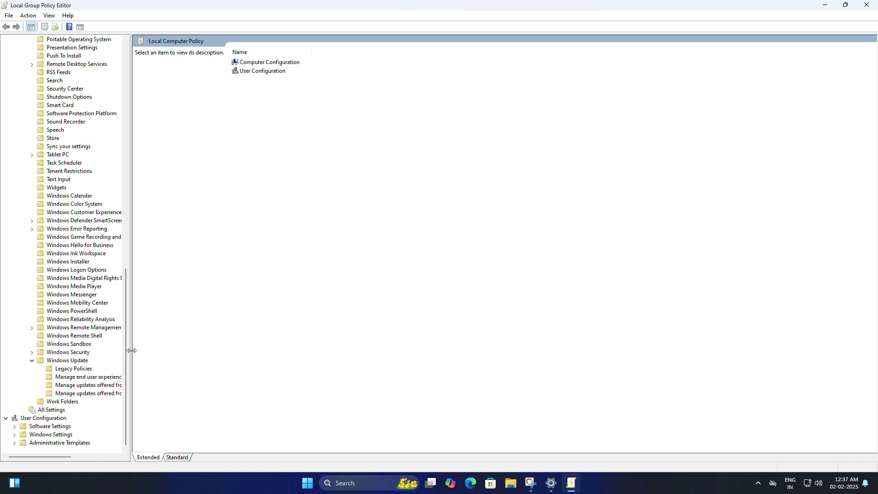
left_click_drag(132, 355, 238, 348)
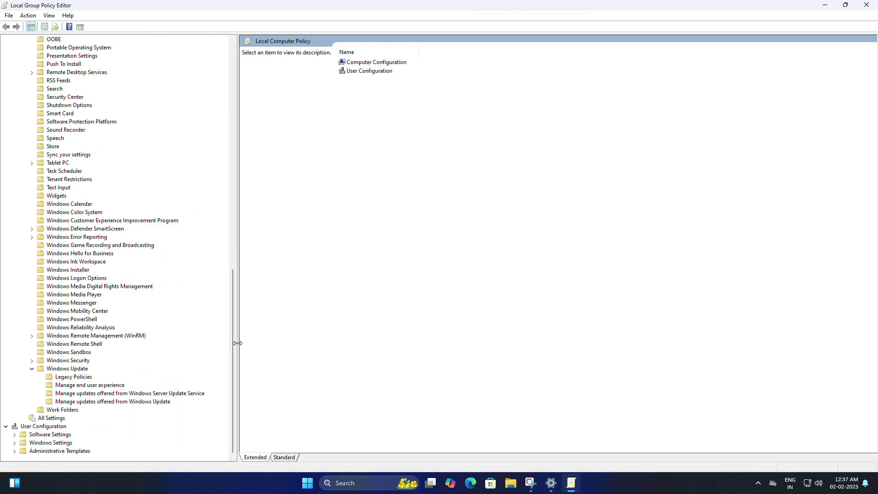
left_click(112, 402)
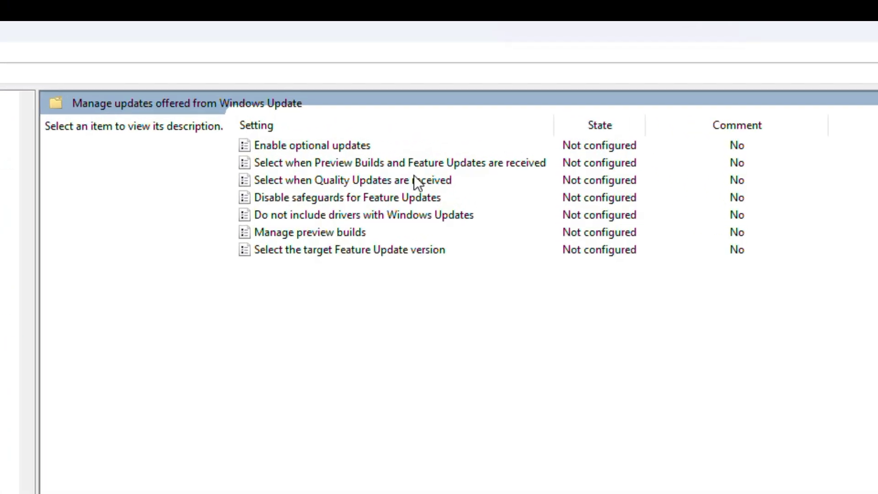
left_click(468, 163)
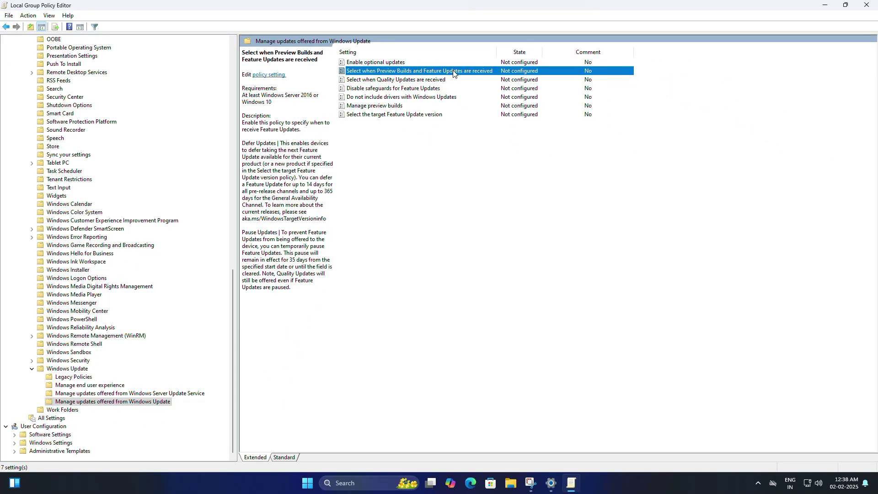
Enable 'Select when Preview Builds and Feature Updates are received' with 365 deferral days and pause date 2025-02-02
double_click(453, 71)
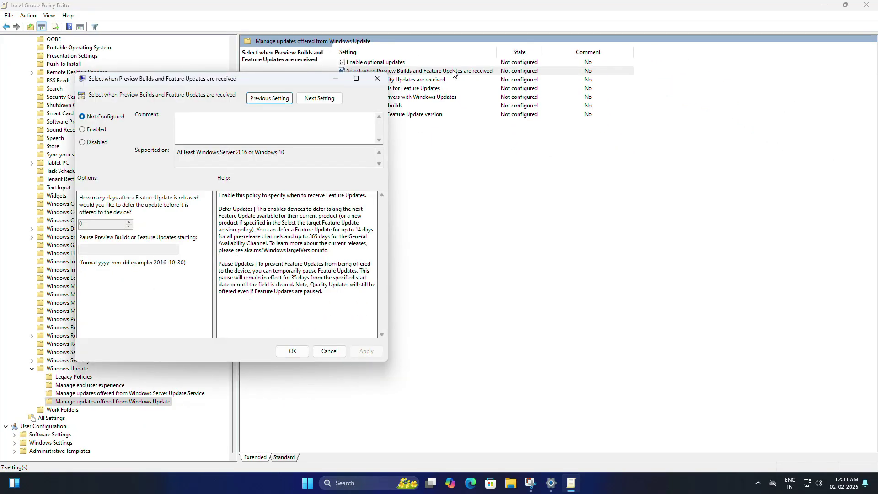
left_click_drag(308, 82, 519, 105)
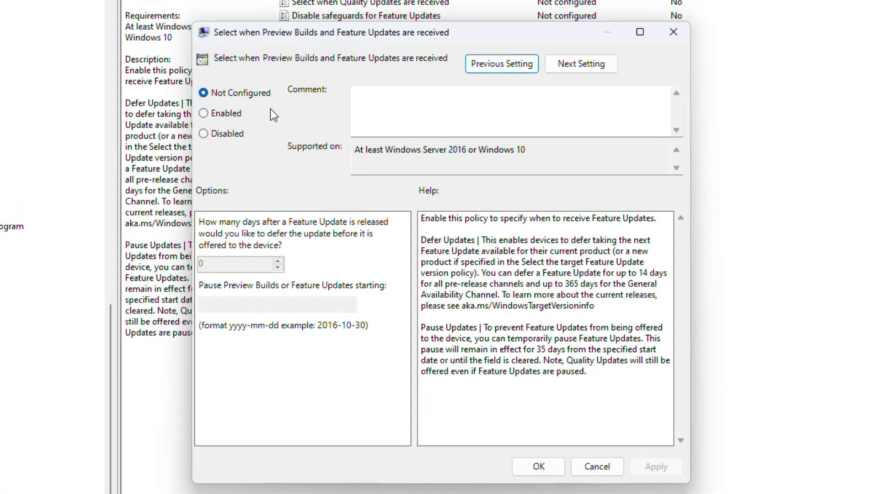
left_click(204, 115)
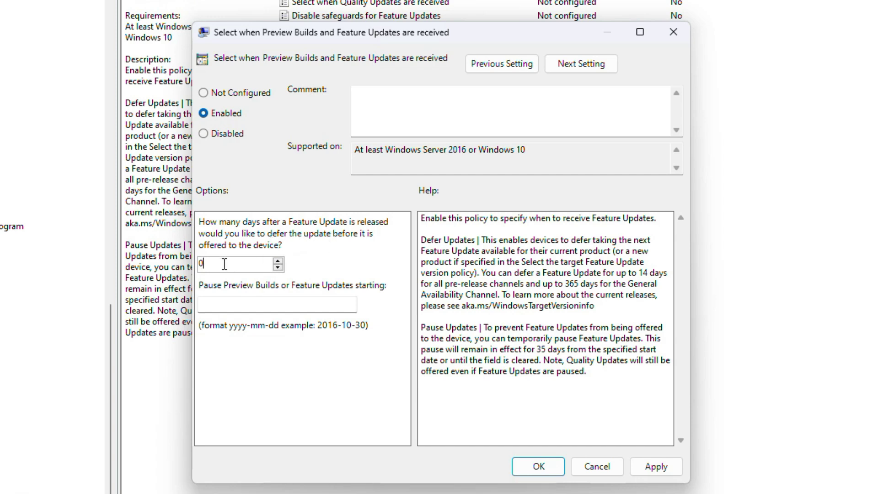
left_click_drag(223, 264, 190, 265)
type("365")
left_click(278, 267)
left_click(278, 260)
left_click(232, 304)
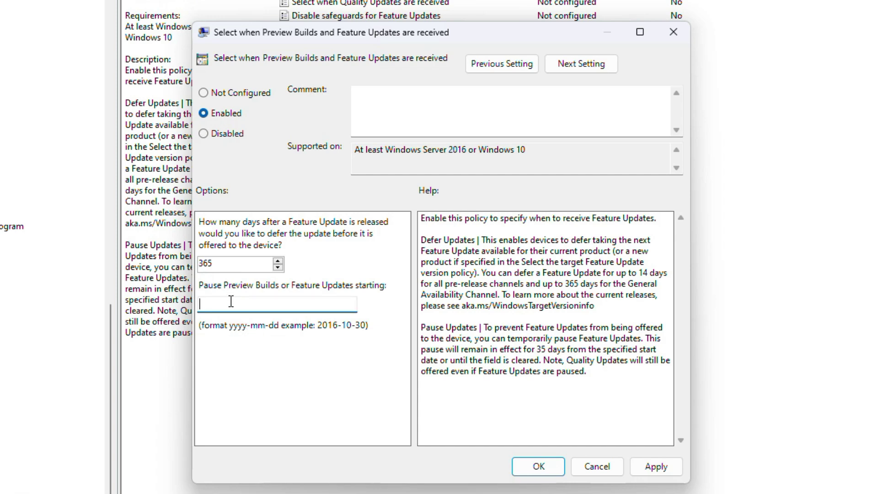
type("2025-02-02")
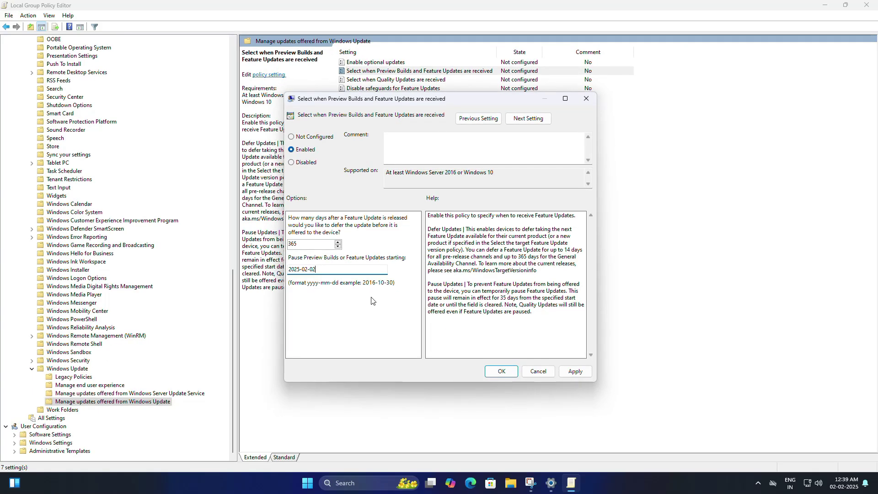
left_click(574, 371)
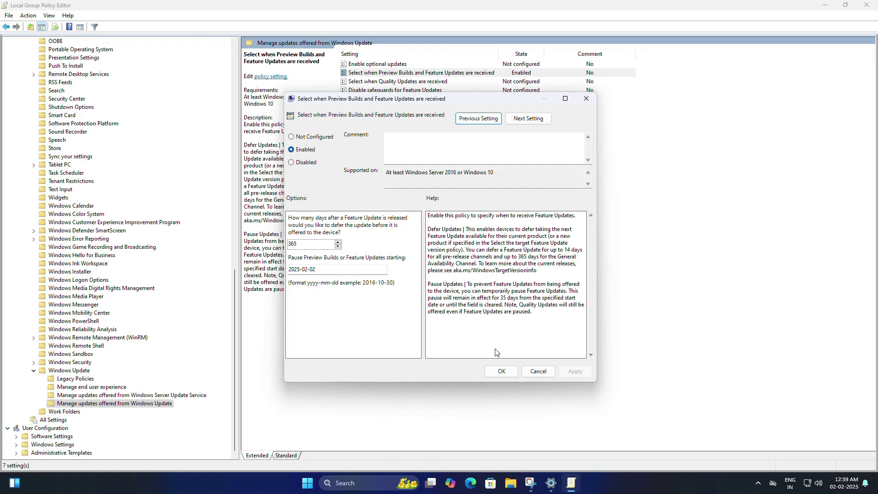
left_click(501, 372)
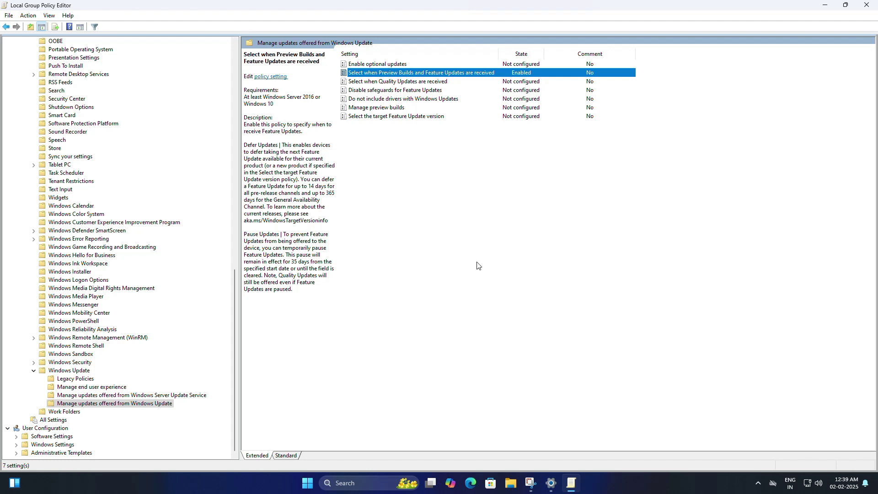
Launch Command Prompt as administrator from a 'cmd' search
left_click(826, 6)
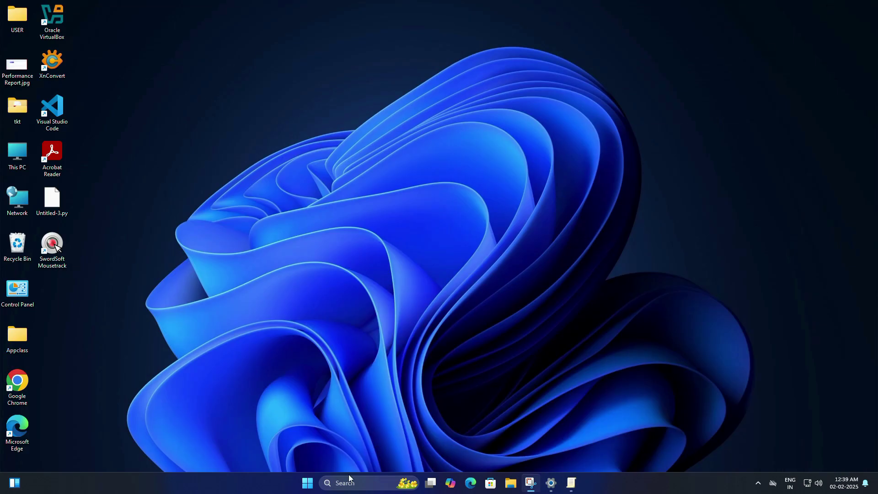
left_click(350, 484)
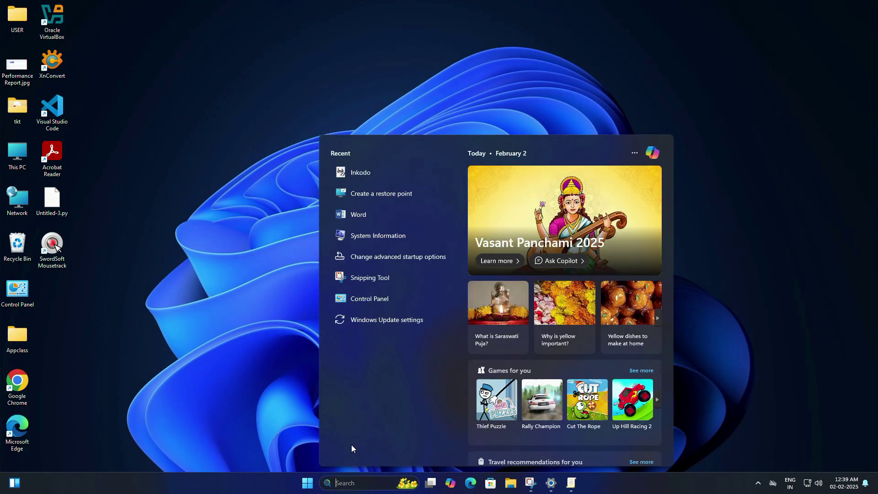
type("cmd")
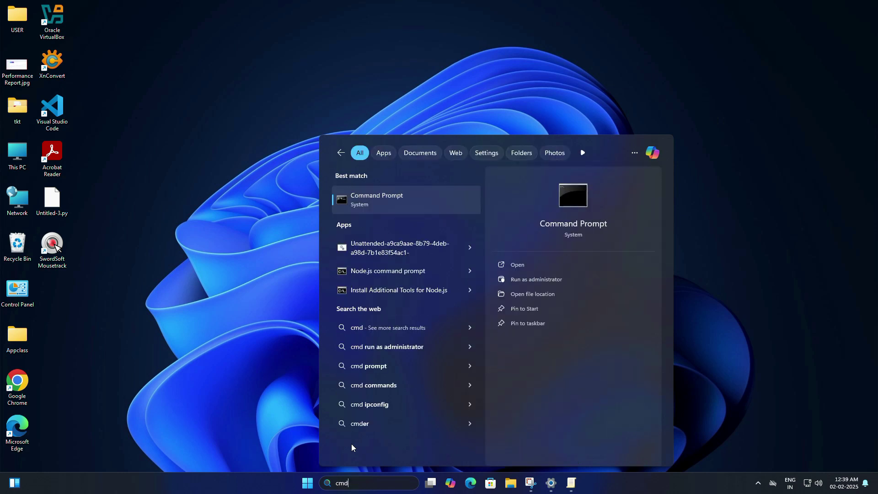
right_click(381, 196)
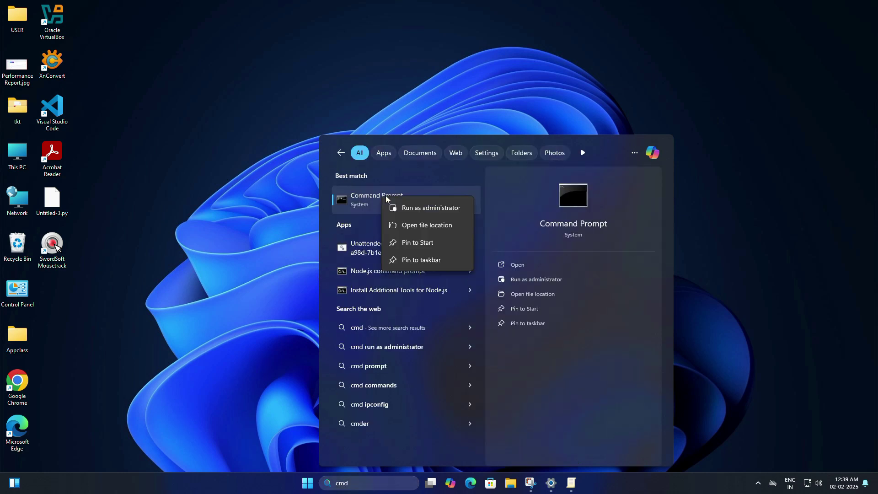
left_click(410, 205)
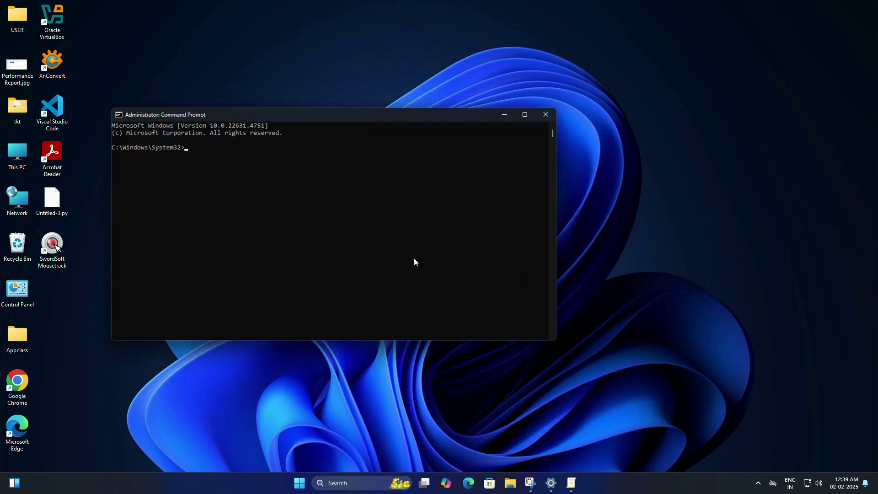
Run gpupdate /force so computer and user policies update successfully
left_click_drag(399, 115, 505, 107)
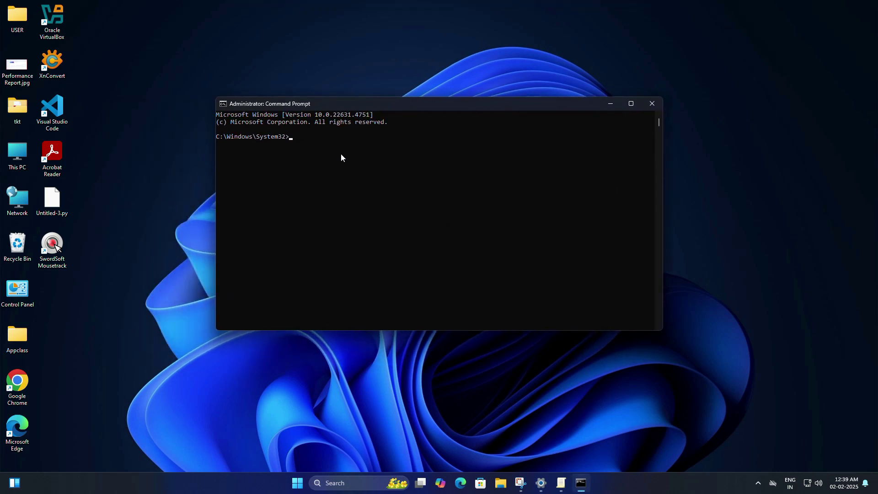
type("gpupdate /force")
key("Return")
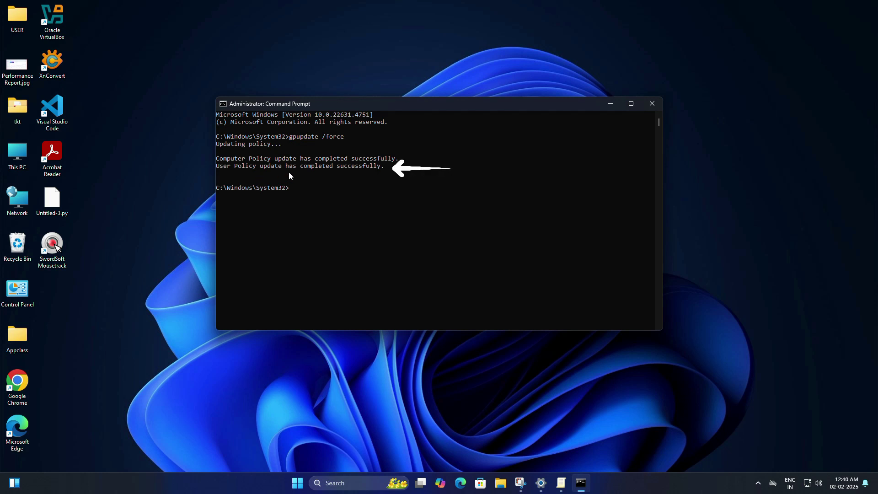
Resume updates on the Windows Update page so it reports 'You're up to date'
left_click(610, 103)
left_click(542, 484)
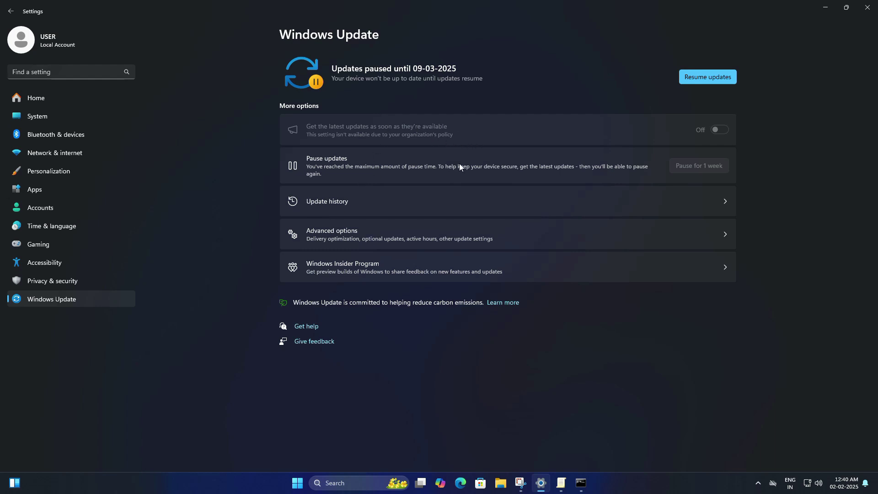
left_click(704, 76)
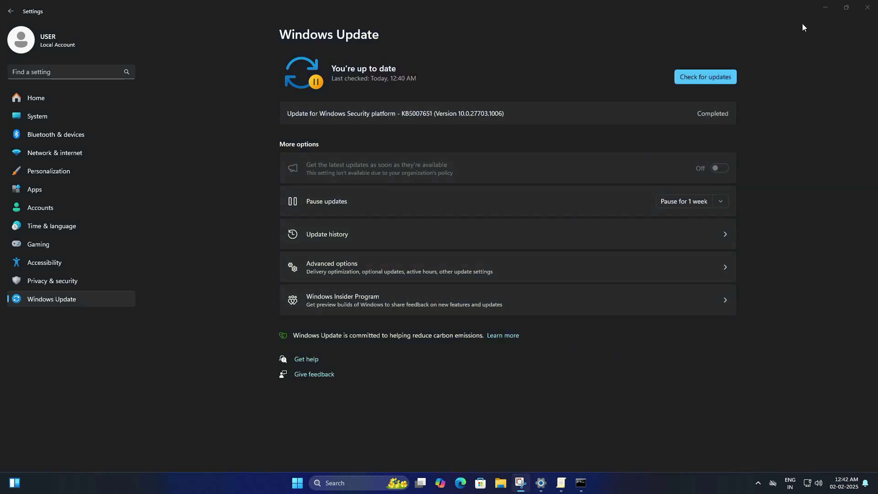
Set the Preview Builds policy back to Not Configured, with deferral days 0 and the 2025-02-02 pause date removed
left_click(826, 7)
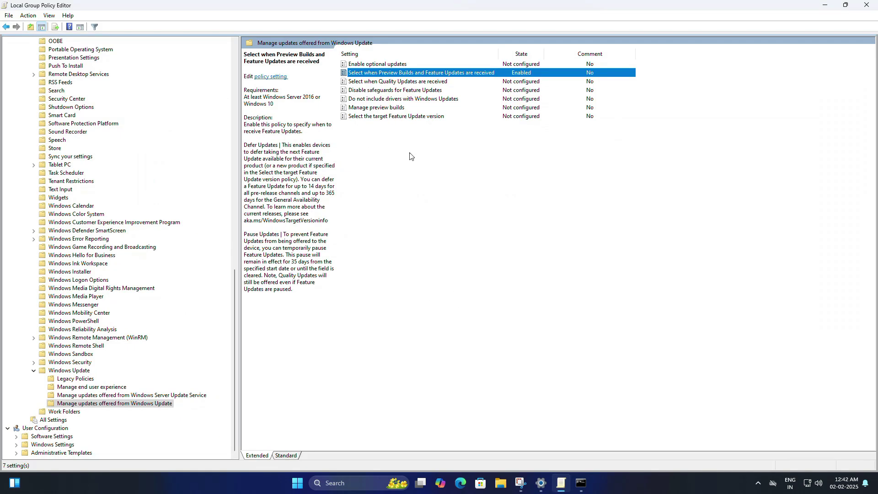
double_click(414, 73)
left_click_drag(249, 26, 477, 91)
double_click(281, 232)
type("025-02-02")
double_click(301, 259)
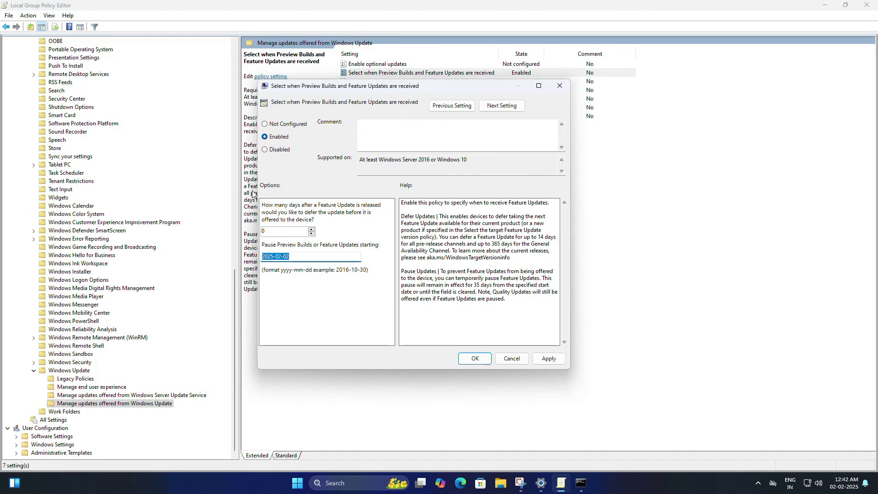
key("BackSpace")
left_click(266, 126)
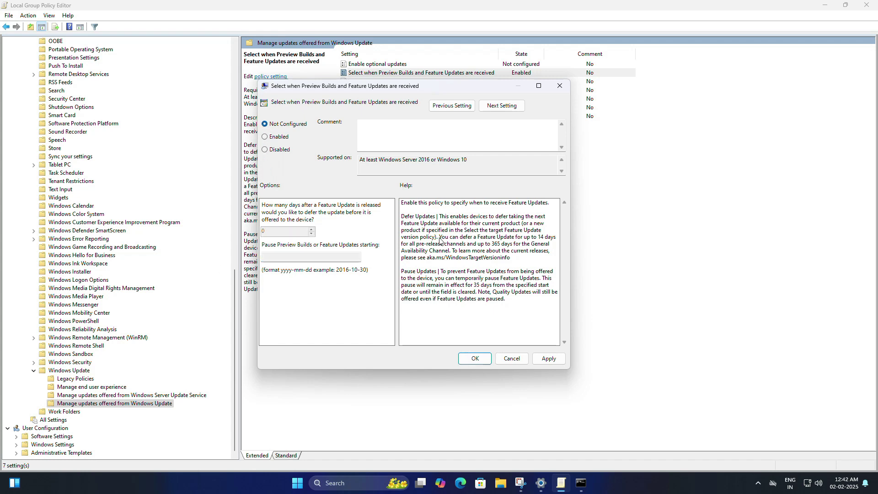
left_click(549, 358)
left_click(475, 359)
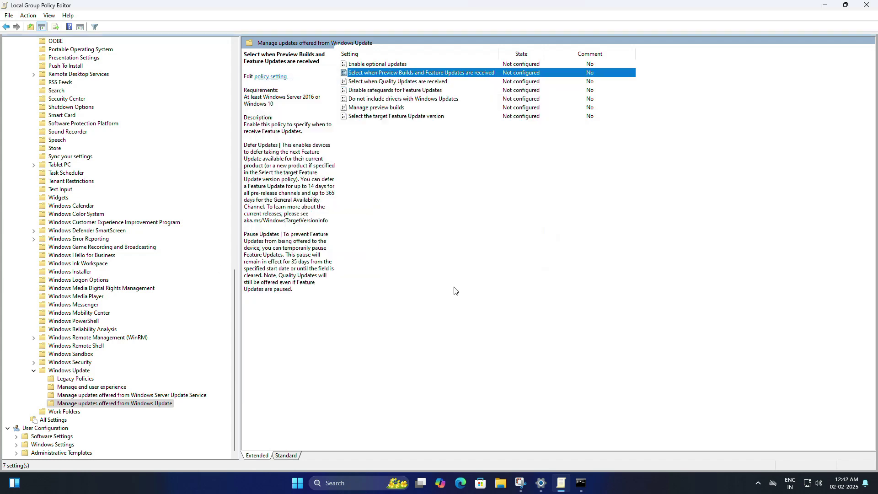
mouse_move(580, 486)
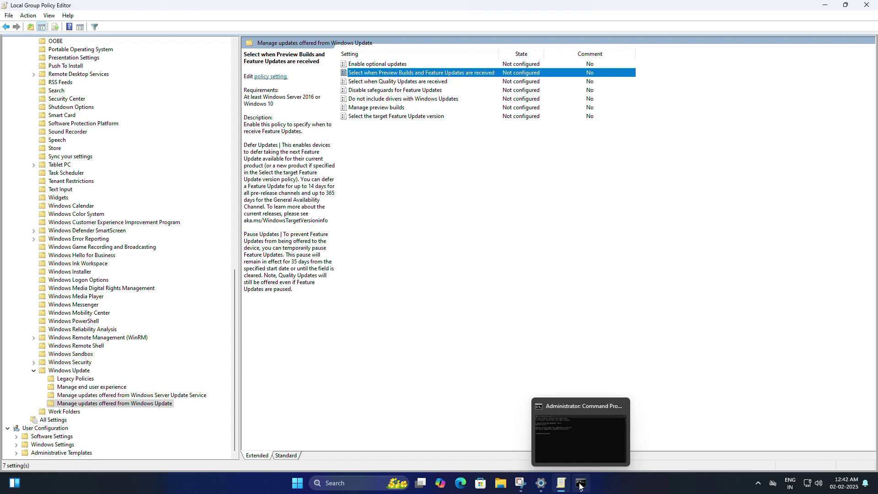
Rerun gpupdate /force in the administrator Command Prompt
left_click(580, 486)
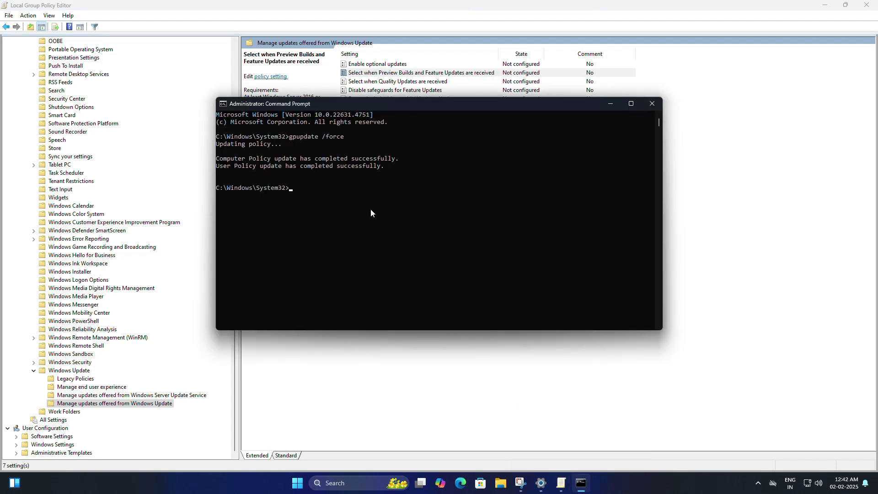
type("gpupdate /force")
key("Return")
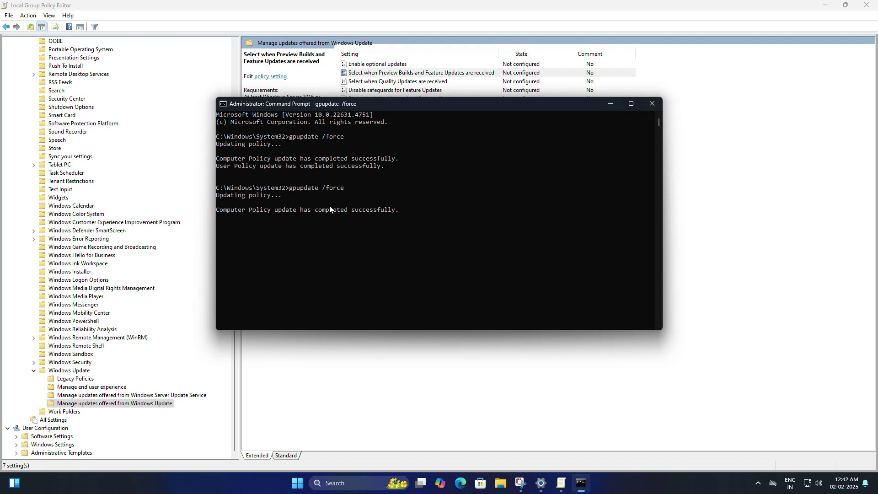
Close Command Prompt, check Windows Update shows 'You're up to date', then minimize Settings
left_click(652, 104)
left_click(826, 5)
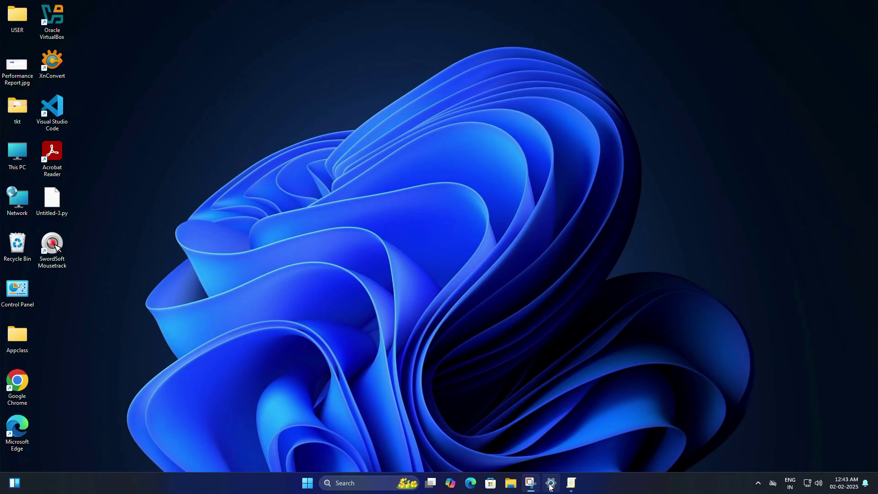
left_click(551, 483)
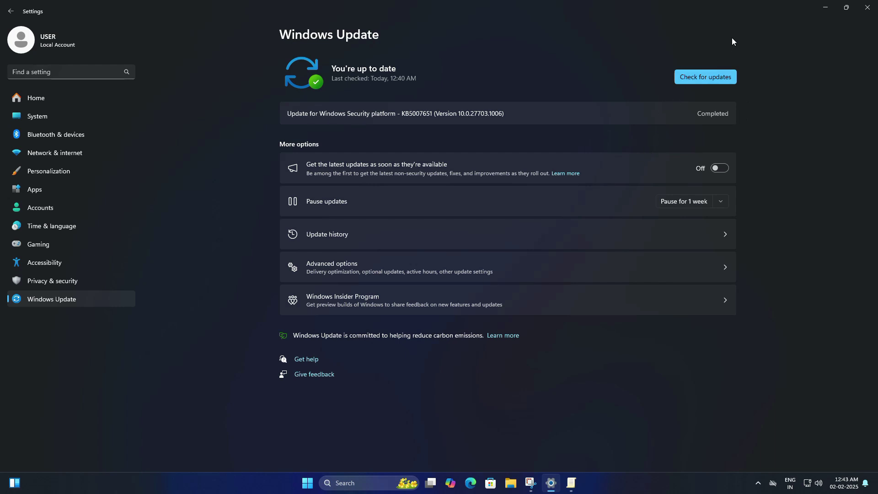
left_click(825, 9)
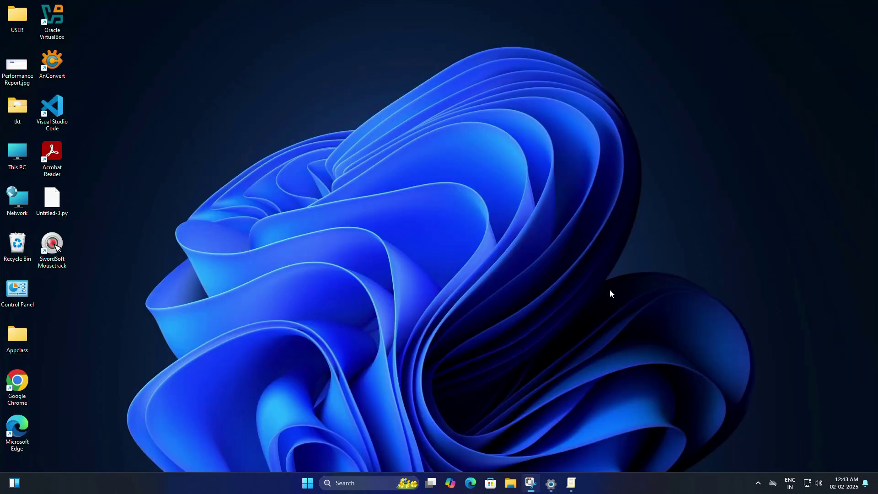
Enable 'Select the target Feature Update version' with product windows 11 and version 23H2
left_click(571, 486)
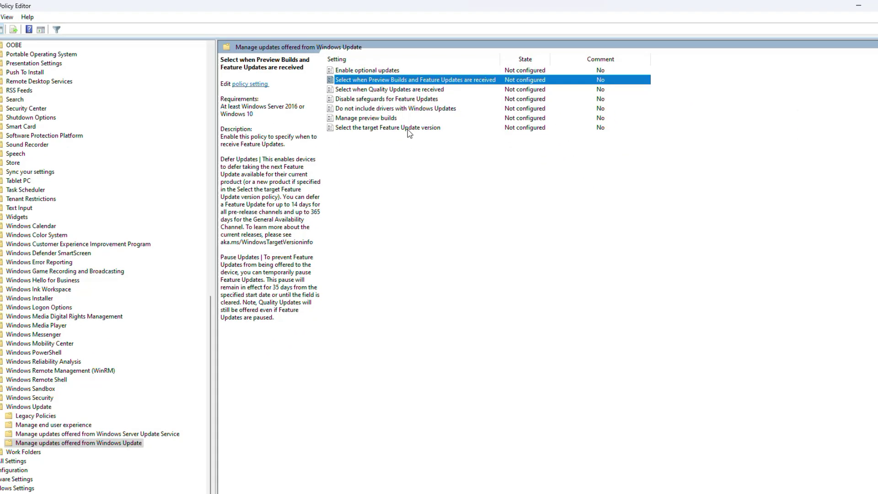
double_click(407, 129)
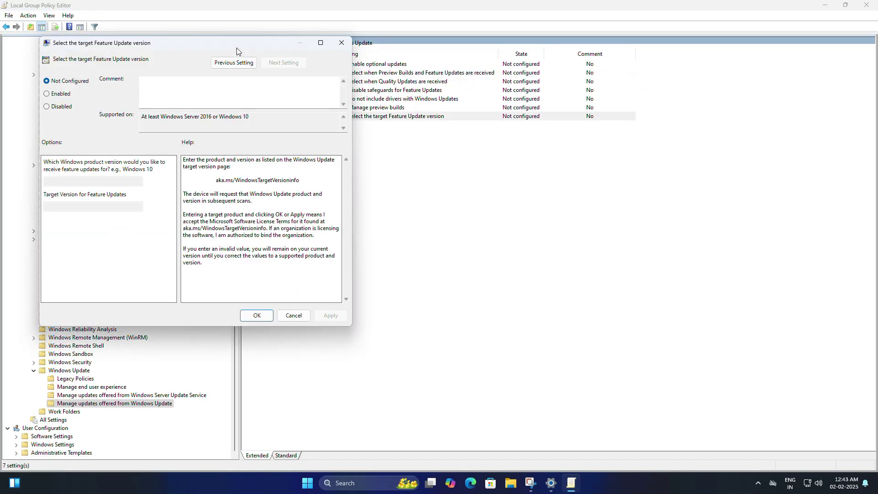
left_click_drag(237, 48, 406, 77)
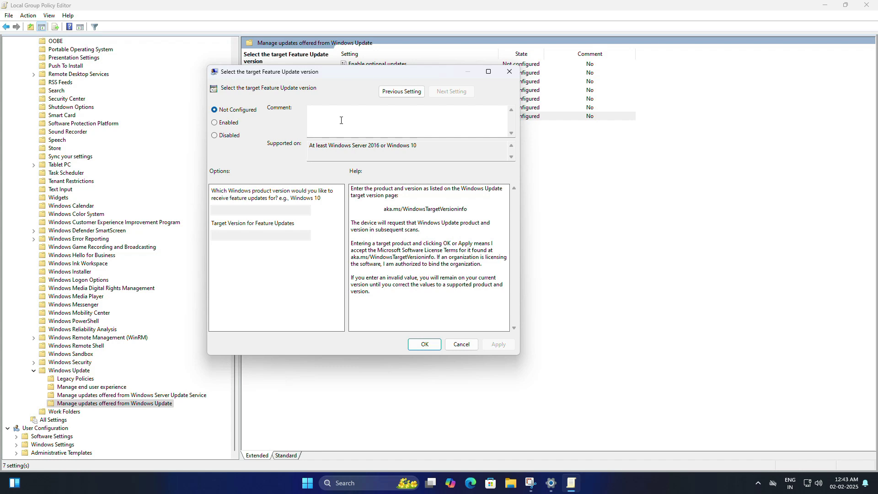
left_click(221, 124)
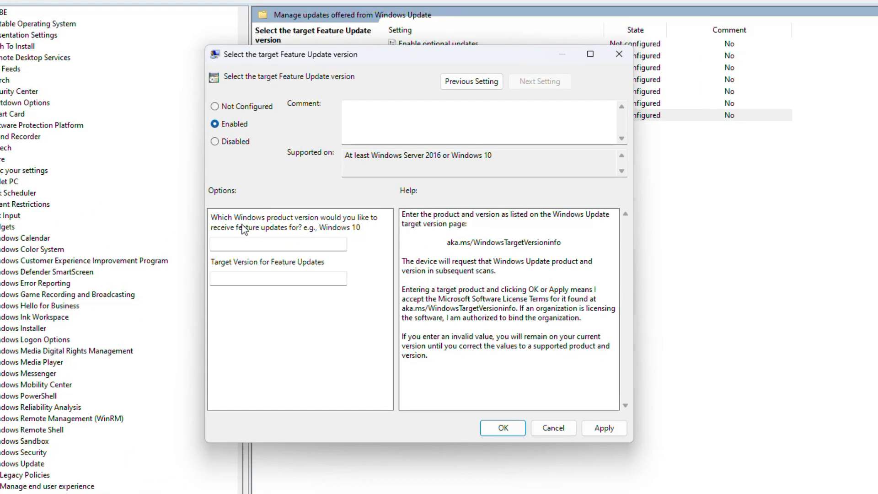
left_click(255, 245)
type("windows 11")
left_click(277, 280)
type("23H2")
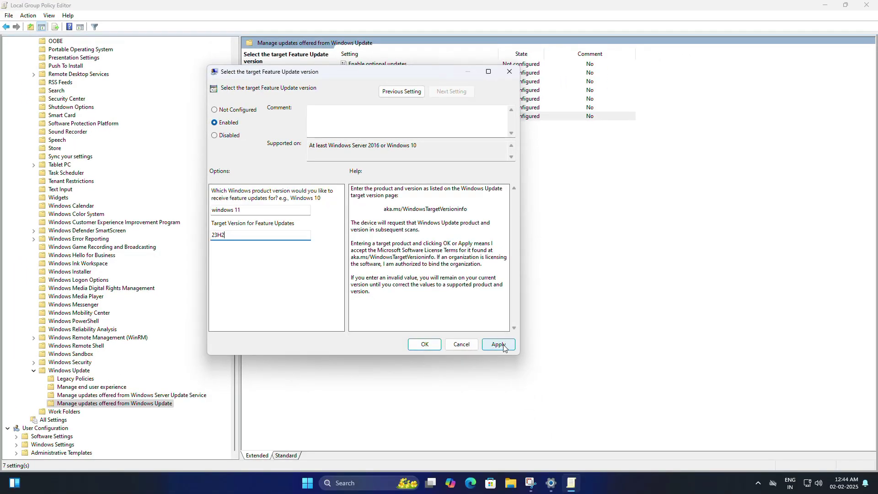
left_click(503, 346)
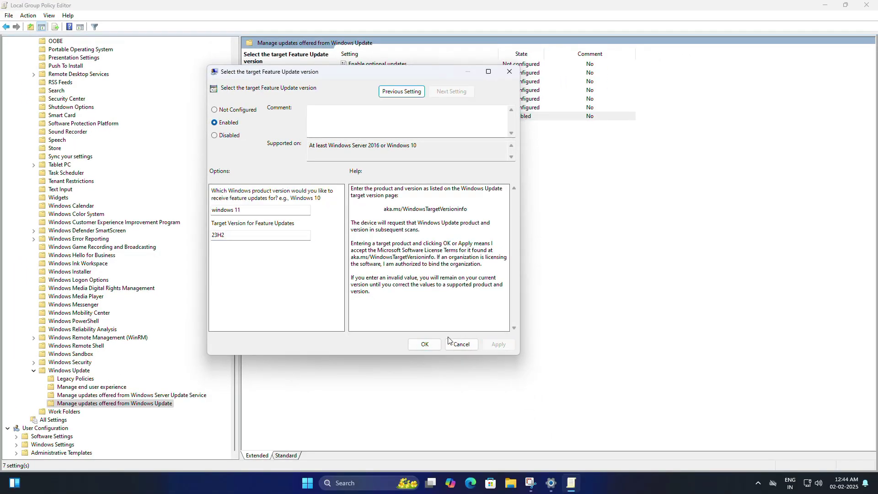
left_click(424, 344)
Show the desktop and search Windows for 'cmd'
key("super+d")
key("super+s")
type("cmd")
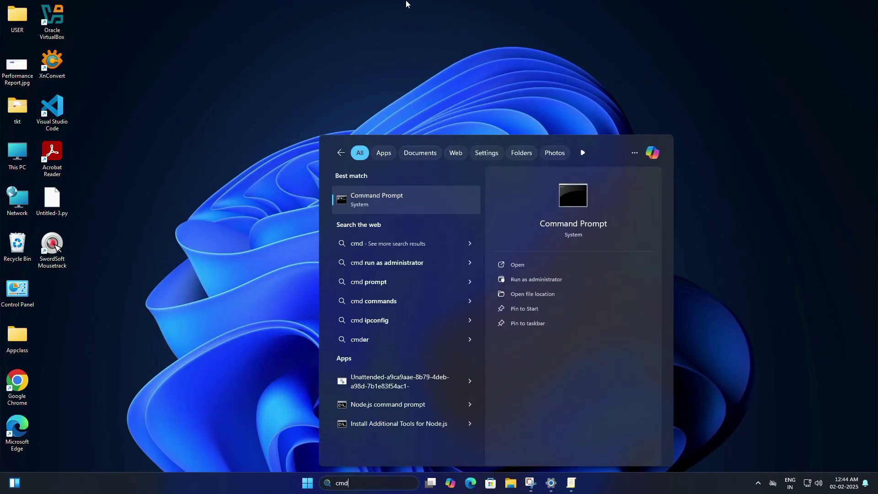
Launch Command Prompt as administrator and center its window
right_click(405, 196)
left_click(433, 204)
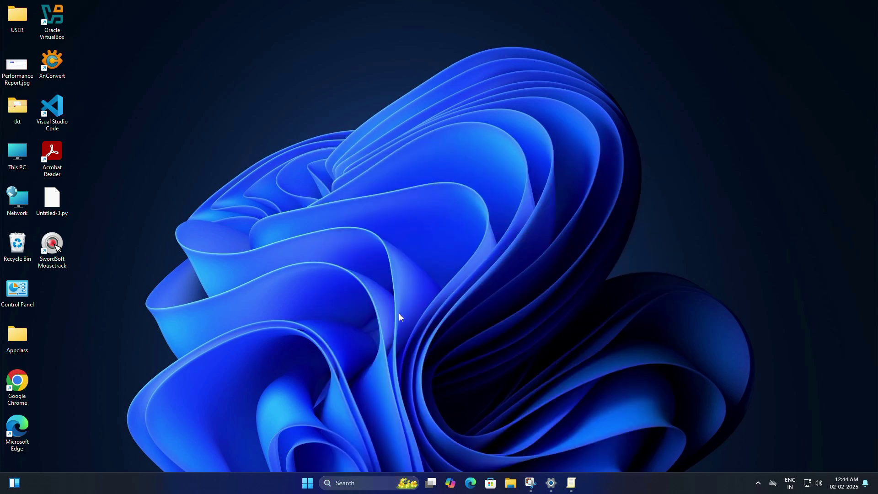
left_click_drag(387, 79, 561, 100)
Run gpupdate /force, then minimize Command Prompt once both policy updates complete
type("gp")
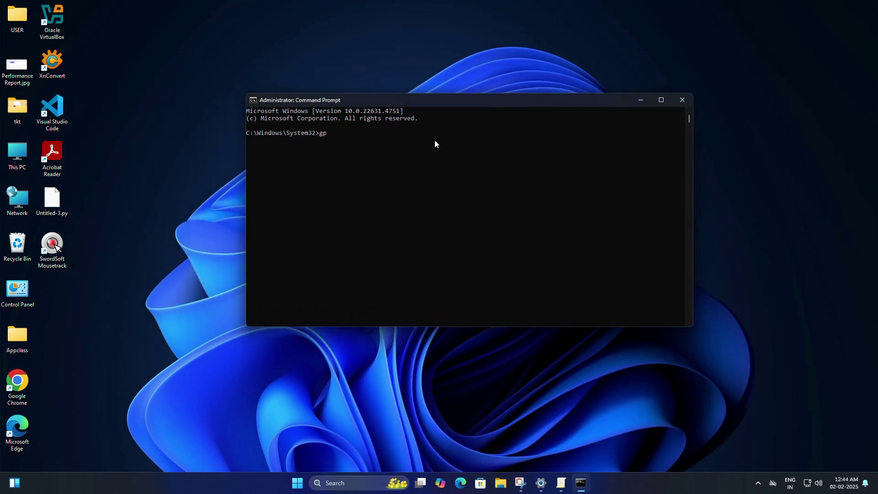
type("update /force")
key("Return")
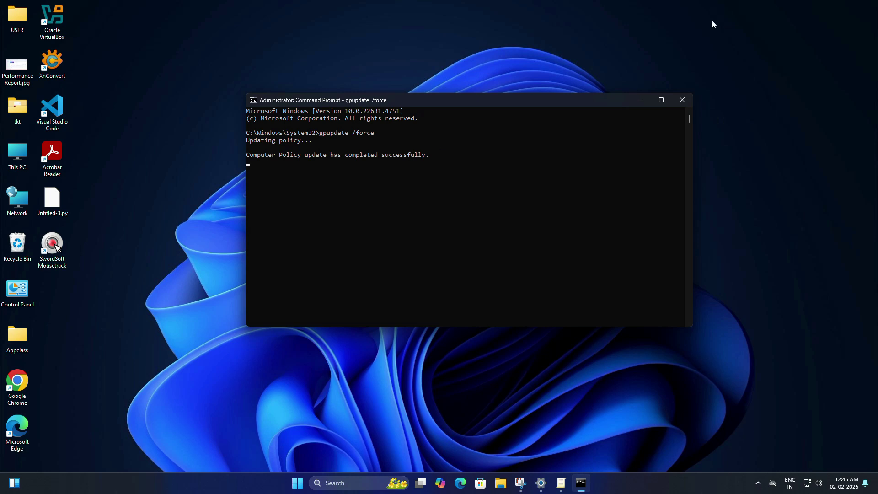
left_click(641, 100)
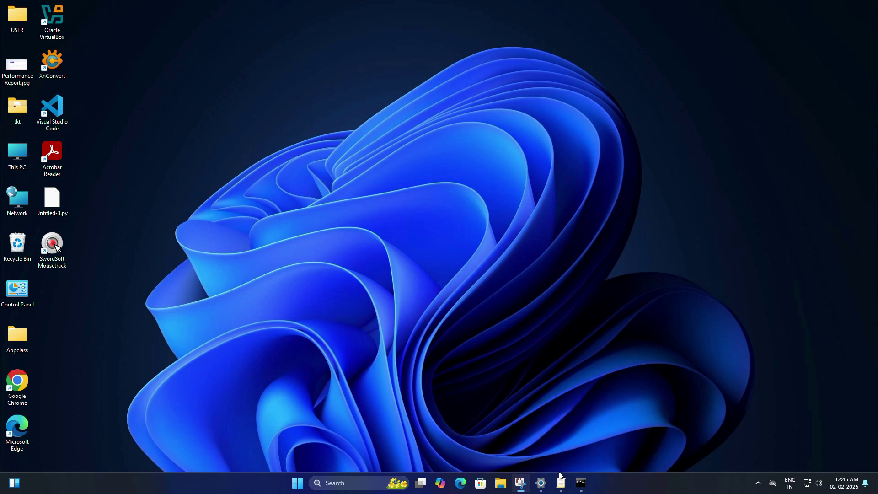
Bring back the Group Policy Editor and open 'Select the target Feature Update version'
left_click(541, 483)
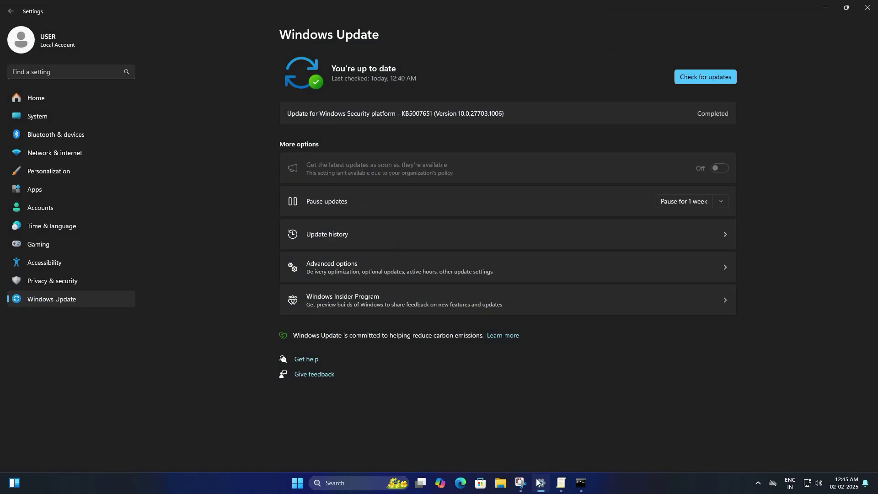
left_click(539, 483)
left_click(561, 482)
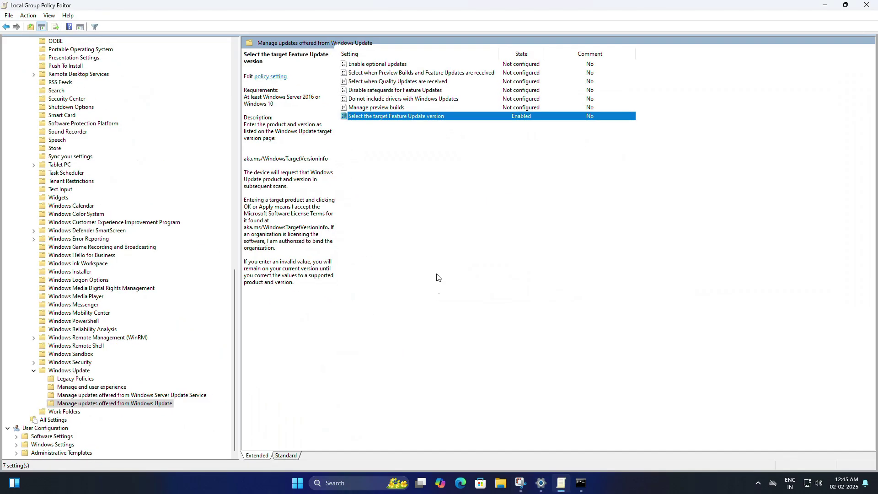
double_click(405, 116)
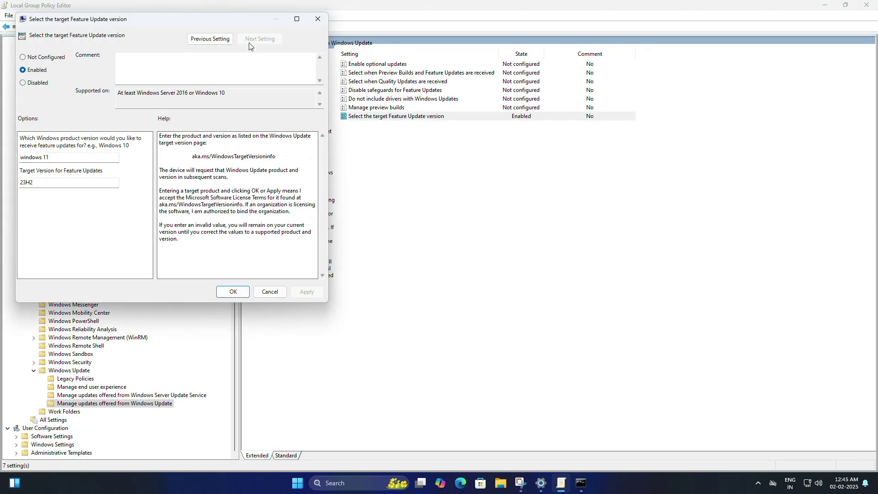
left_click_drag(243, 18, 507, 86)
Clear the product and target version fields, set Not Configured, apply, and restore Command Prompt
left_click_drag(316, 225, 277, 226)
key("BackSpace")
key("Tab")
key("BackSpace")
left_click(287, 124)
left_click(559, 361)
left_click(502, 361)
left_click(580, 484)
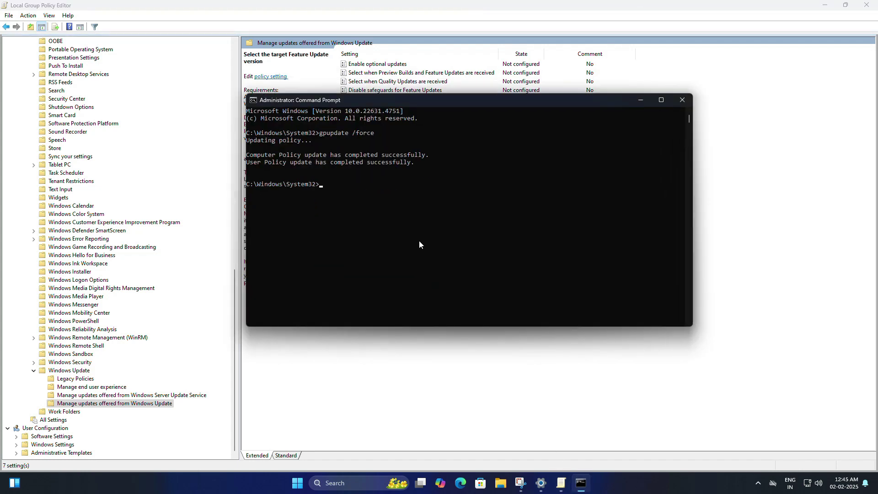
Rerun gpupdate /force at the administrator prompt
type("gpupdate /force")
key("Return")
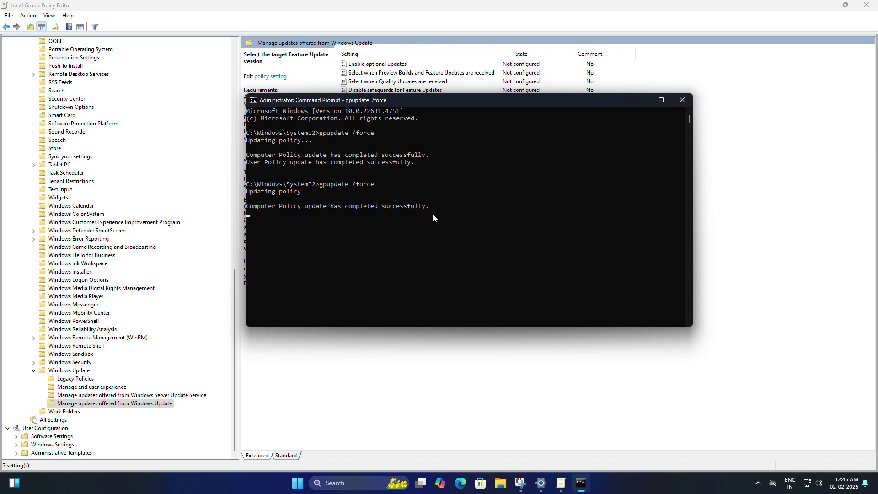
Close the Command Prompt window
left_click(681, 100)
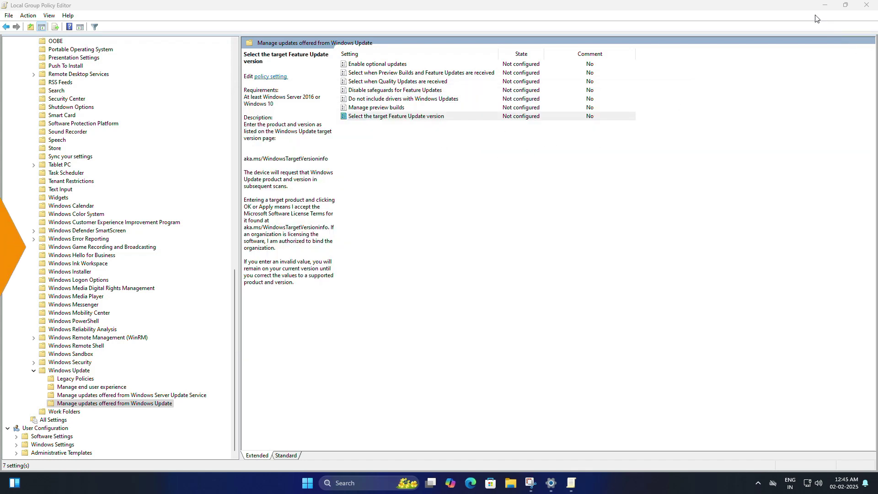